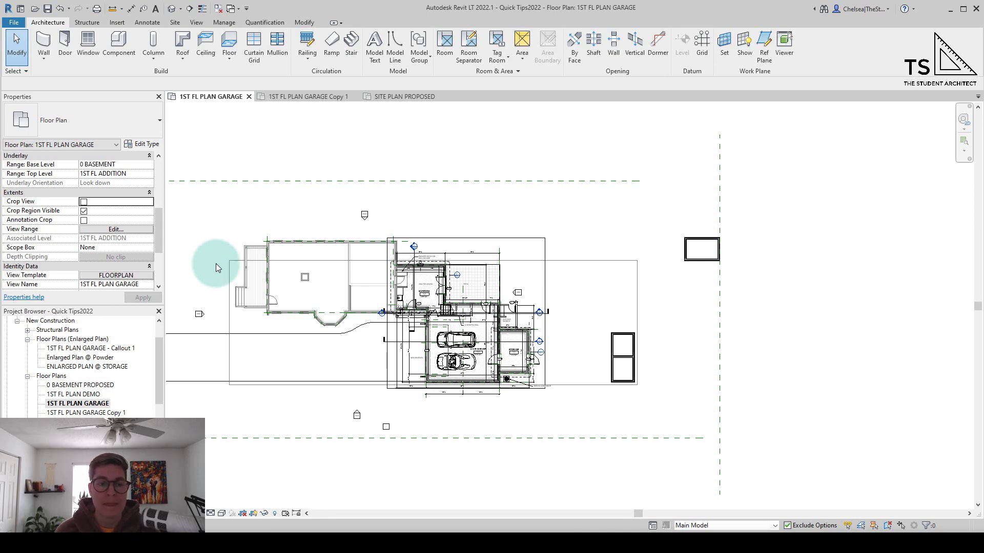
# Step: Recentre the plan on the west marker and select the West Elevation Proposed view line
pyautogui.click(199, 316)
pyautogui.scroll(3, 198, 317)
pyautogui.click(225, 328)
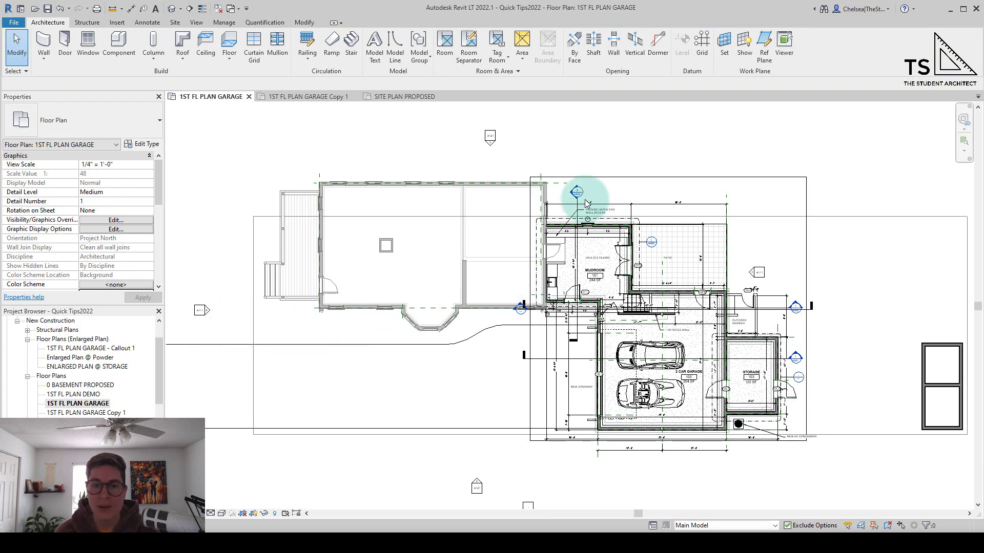
pyautogui.click(579, 341)
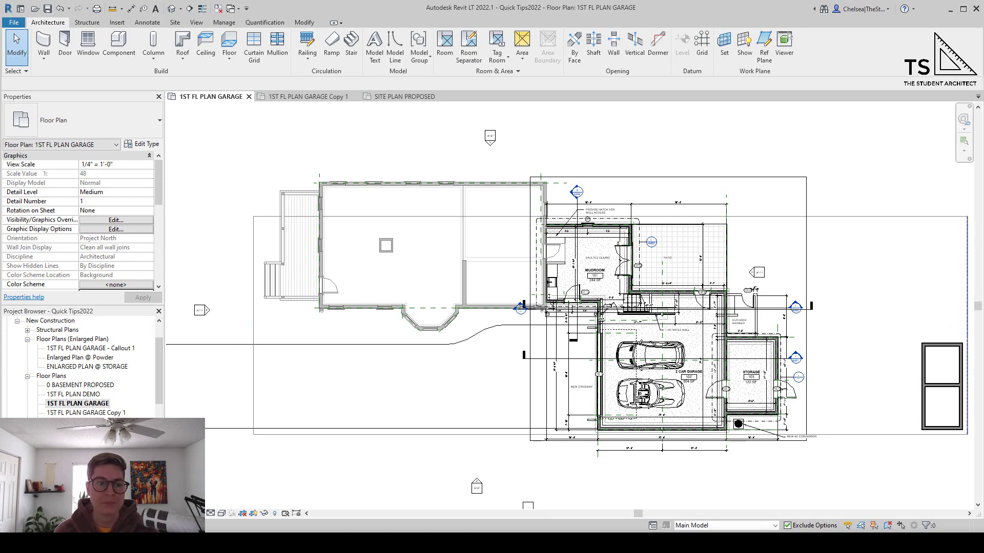
pyautogui.click(198, 310)
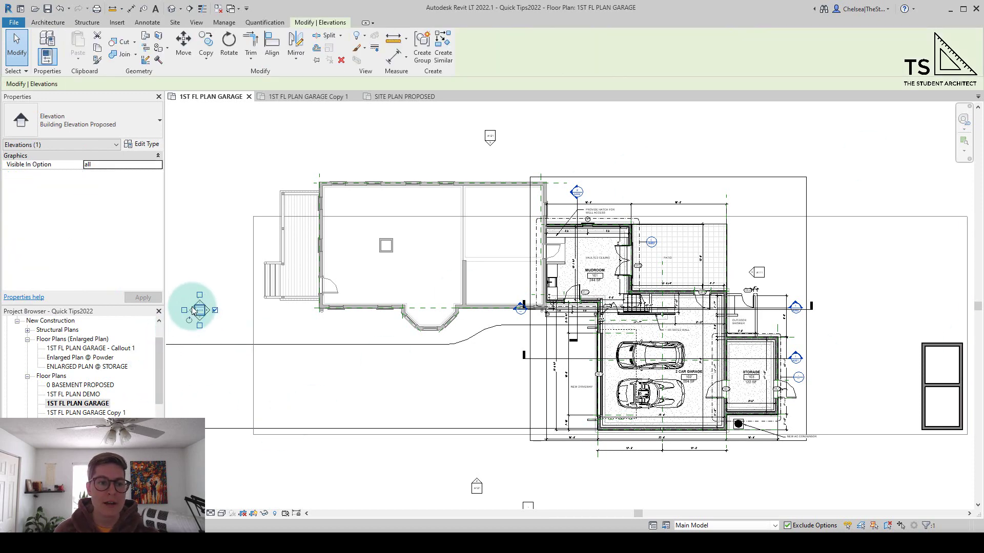
pyautogui.scroll(5, 198, 311)
pyautogui.scroll(3, 223, 323)
pyautogui.moveTo(223, 329); pyautogui.dragTo(402, 343, button='middle')
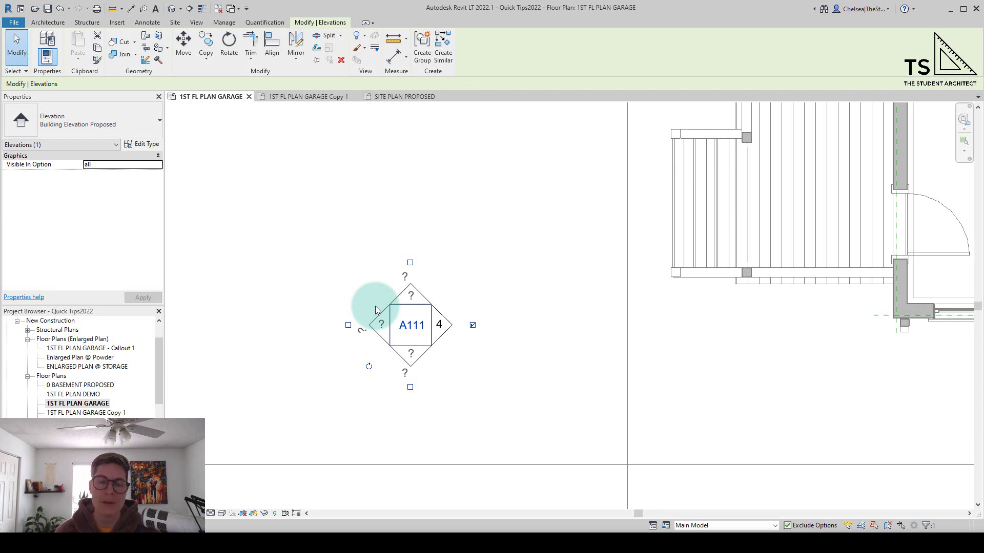
pyautogui.click(445, 329)
pyautogui.scroll(-2, 444, 327)
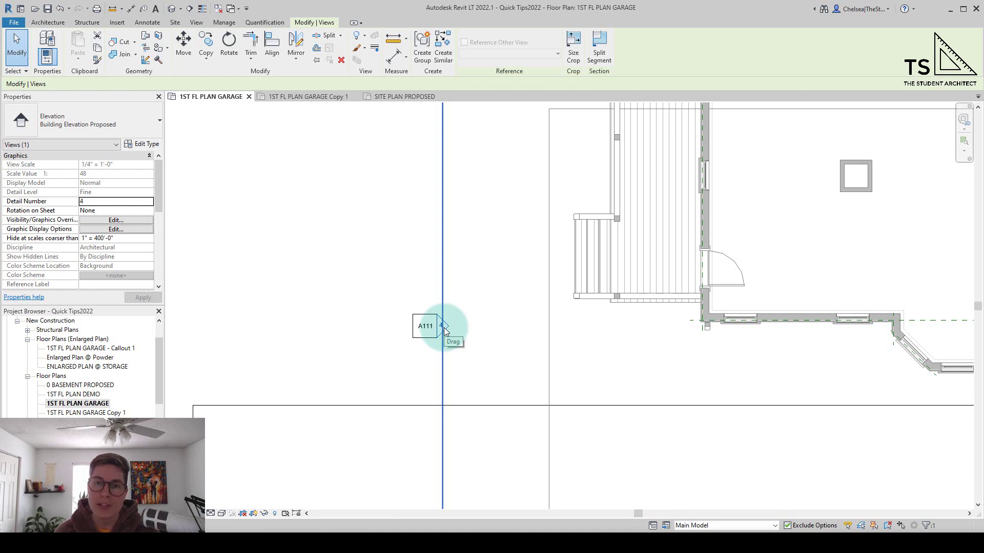
pyautogui.scroll(-1, 445, 331)
pyautogui.scroll(-1, 445, 331)
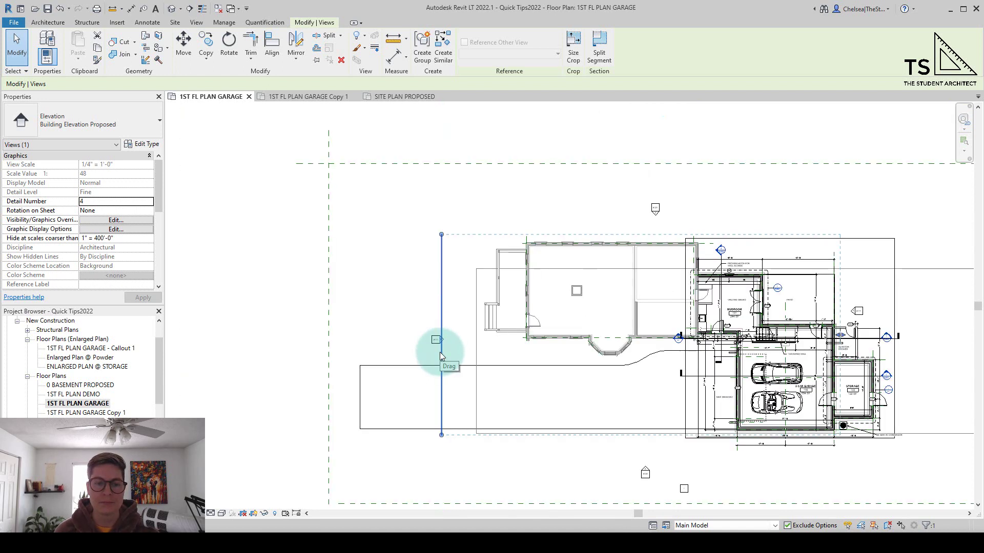
pyautogui.scroll(-2, 445, 331)
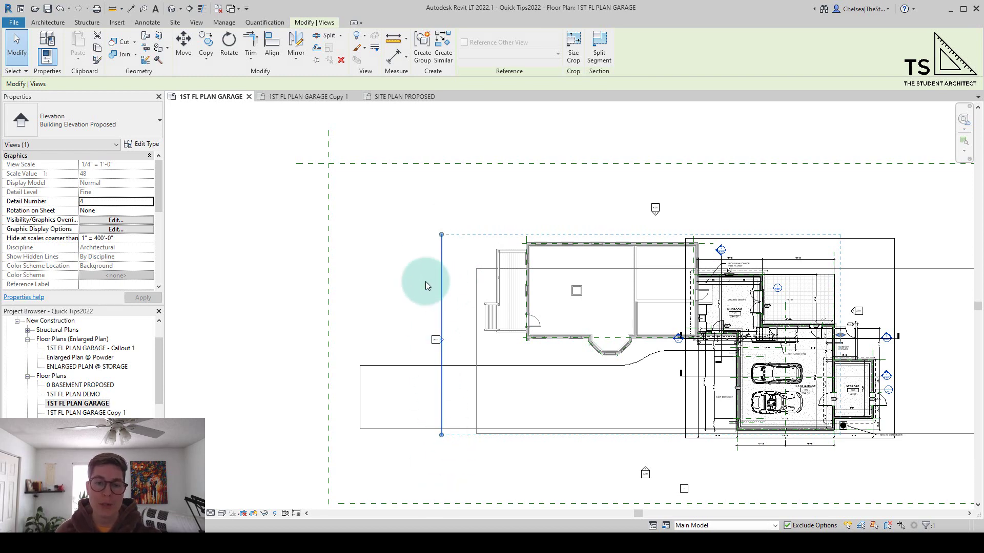
pyautogui.scroll(-2, 425, 281)
pyautogui.scroll(-1, 556, 250)
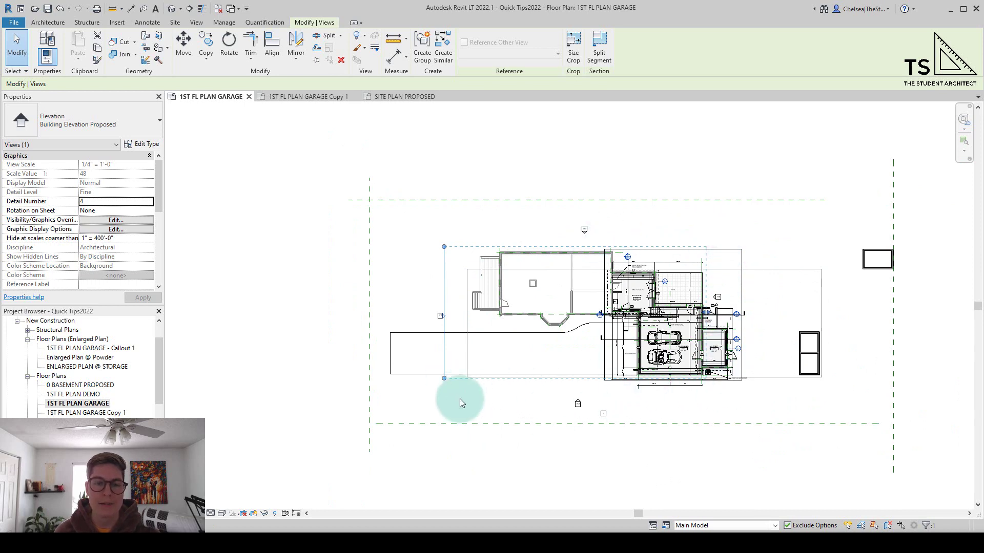
pyautogui.scroll(1, 461, 385)
pyautogui.scroll(1, 464, 328)
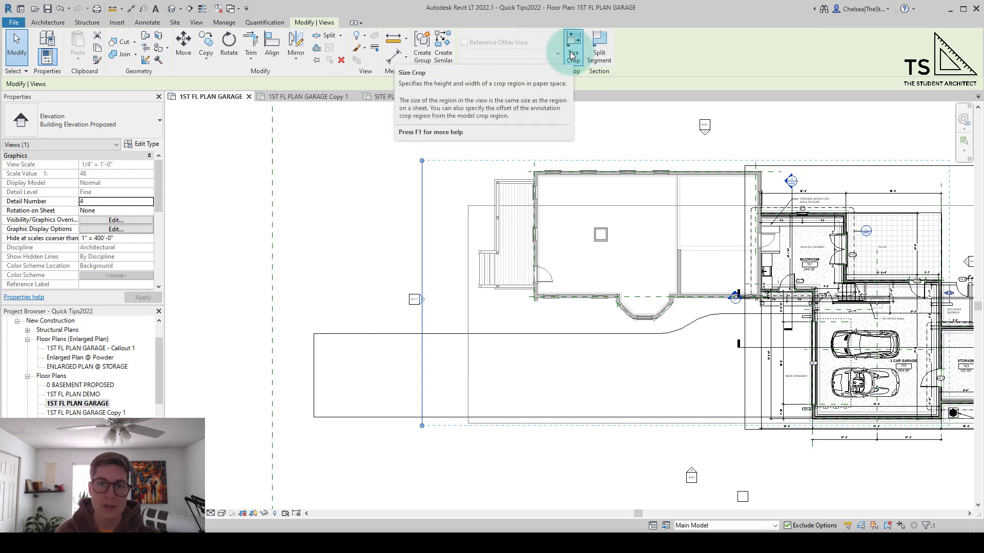
# Step: Split the west elevation line with Split Segment and drag its offset piece east toward the garage
pyautogui.click(602, 53)
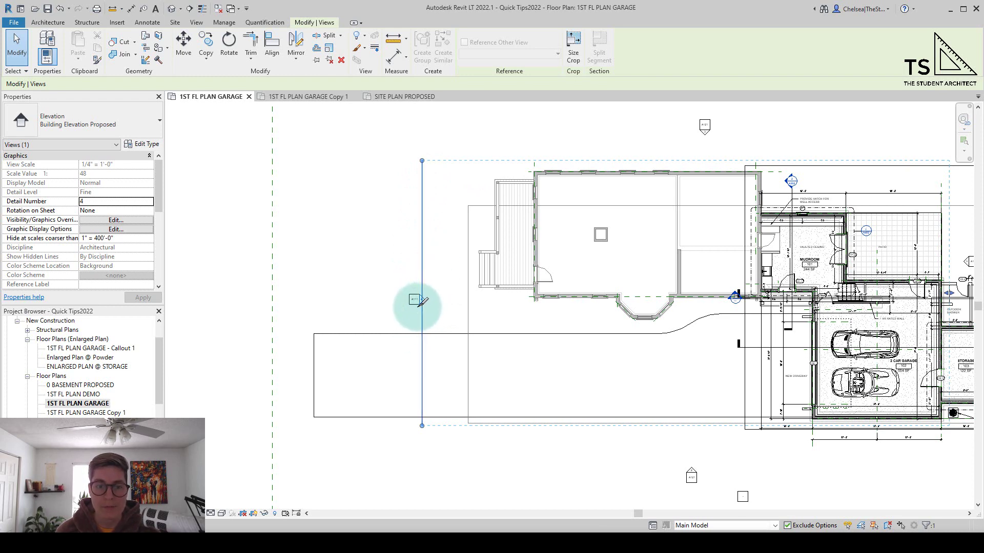
pyautogui.click(421, 300)
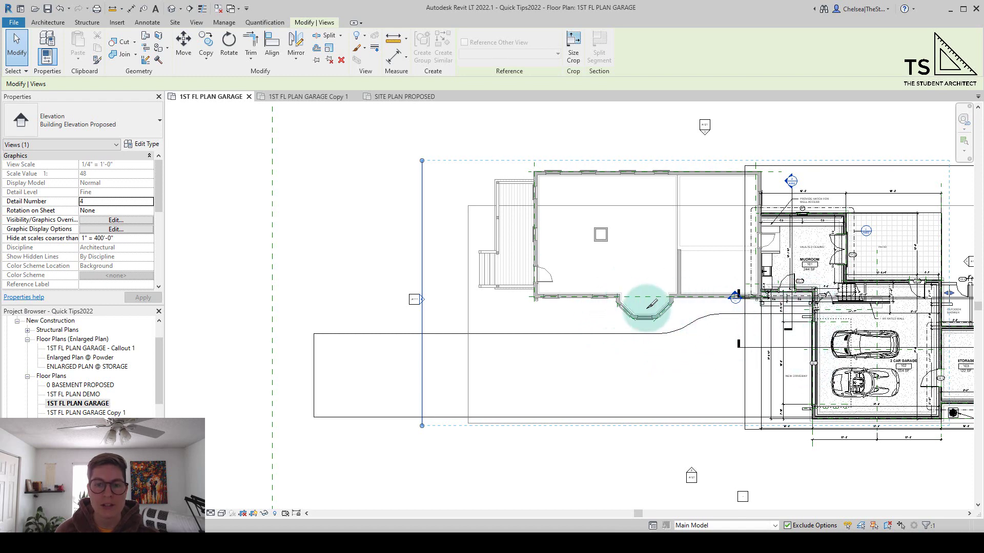
pyautogui.click(424, 299)
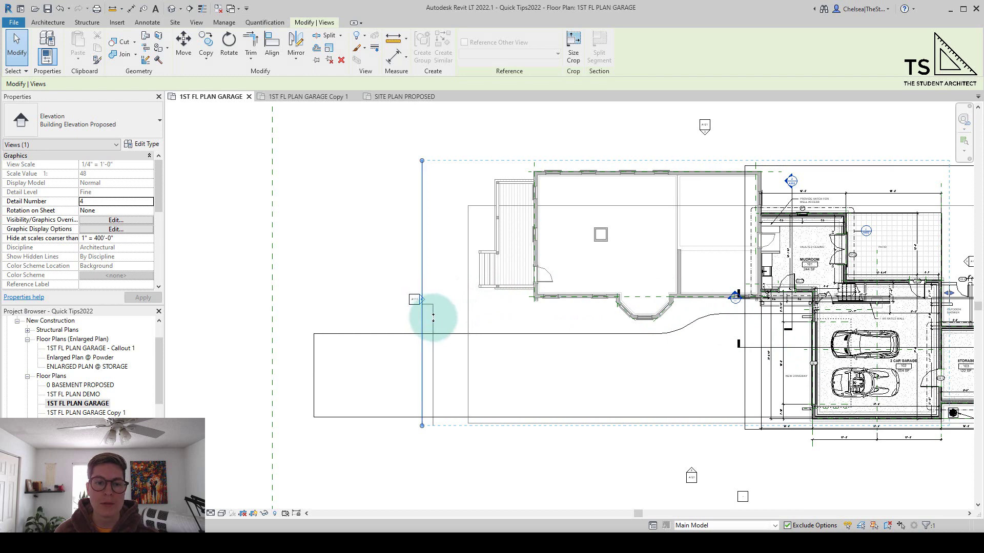
pyautogui.moveTo(433, 315); pyautogui.dragTo(436, 265)
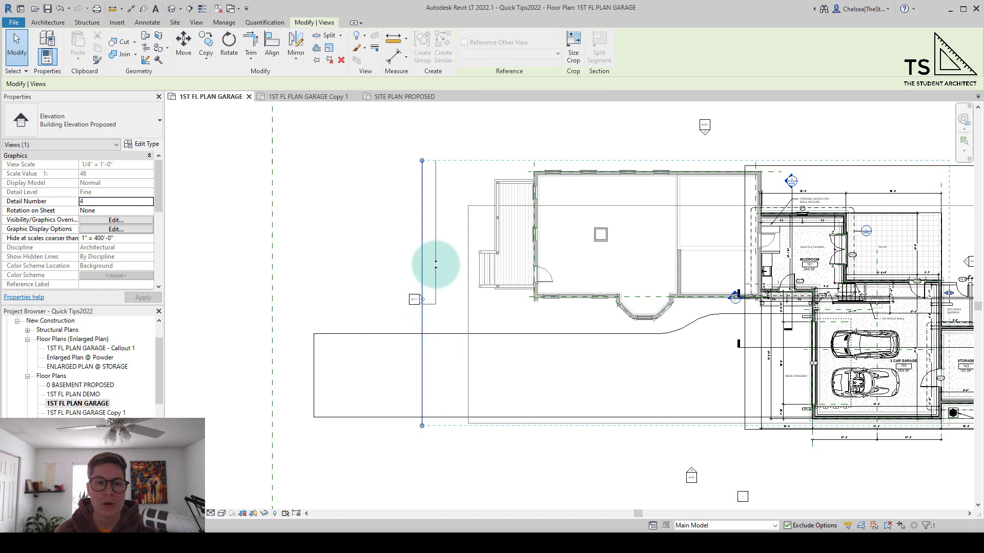
pyautogui.moveTo(436, 265)
pyautogui.mouseDown()
pyautogui.moveTo(690, 260)
pyautogui.moveTo(373, 256)
pyautogui.moveTo(415, 338)
pyautogui.moveTo(378, 343)
pyautogui.moveTo(584, 332)
pyautogui.moveTo(580, 341)
pyautogui.moveTo(638, 317)
pyautogui.moveTo(730, 311)
pyautogui.mouseUp()
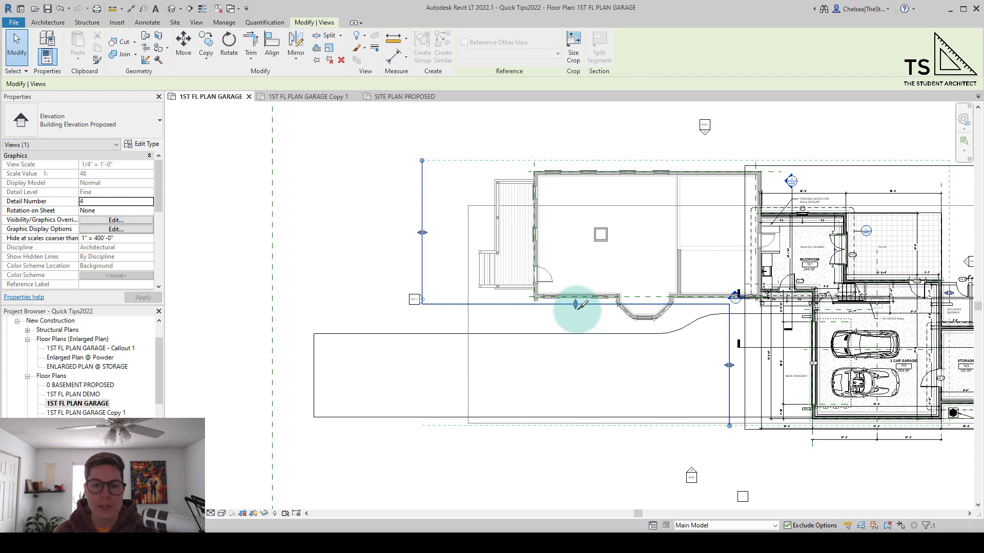
# Step: Reselect the jogged west elevation line and nudge its offset segment and left extent right
pyautogui.press('Escape')
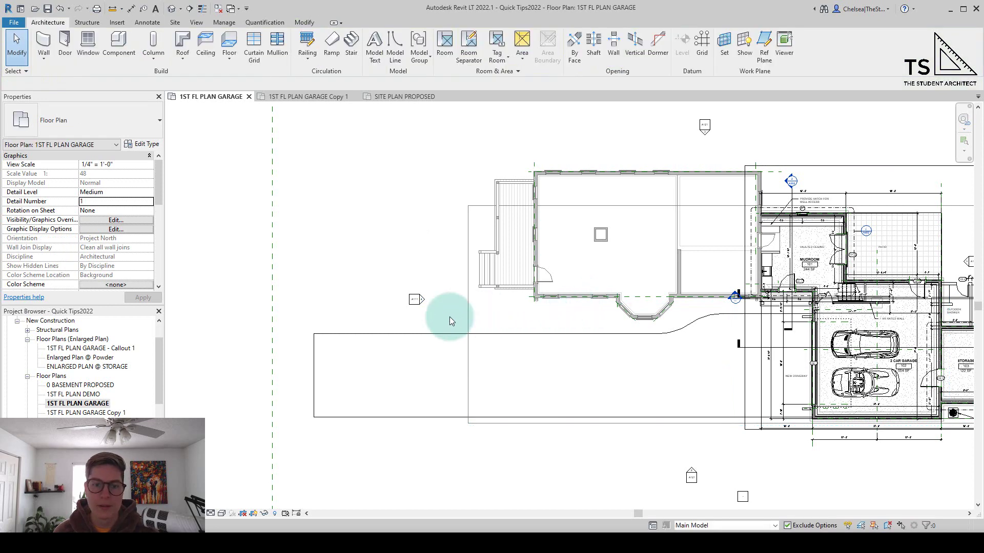
pyautogui.click(425, 298)
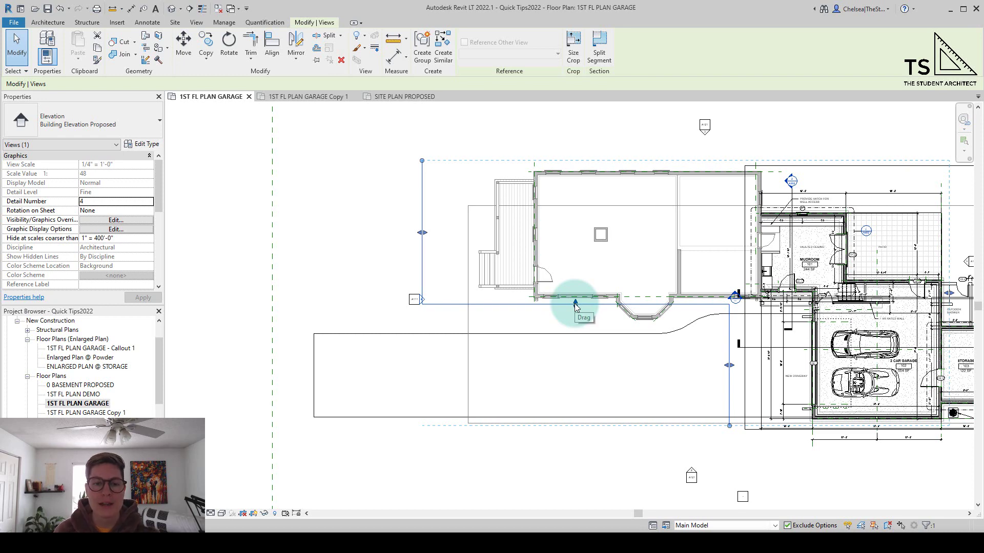
pyautogui.scroll(2, 573, 302)
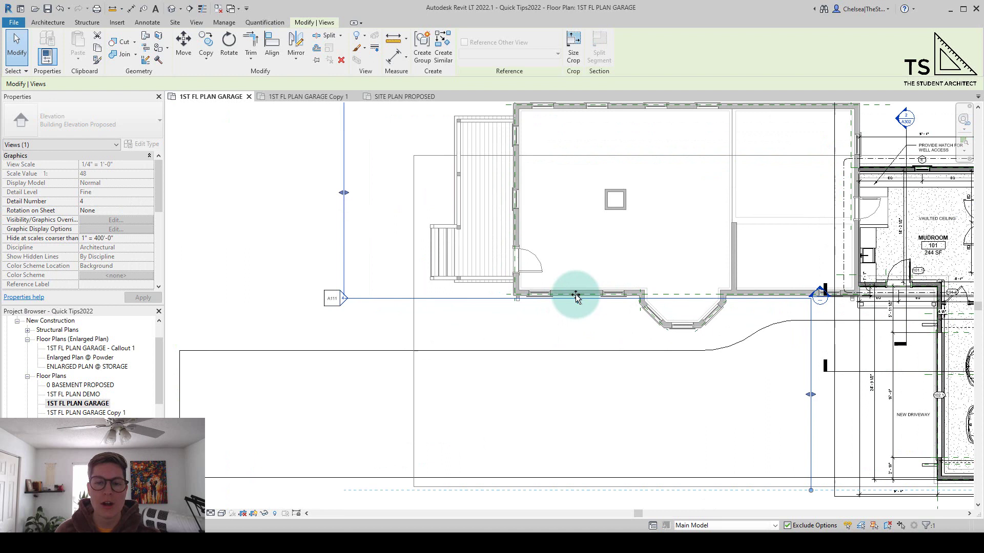
pyautogui.click(576, 295)
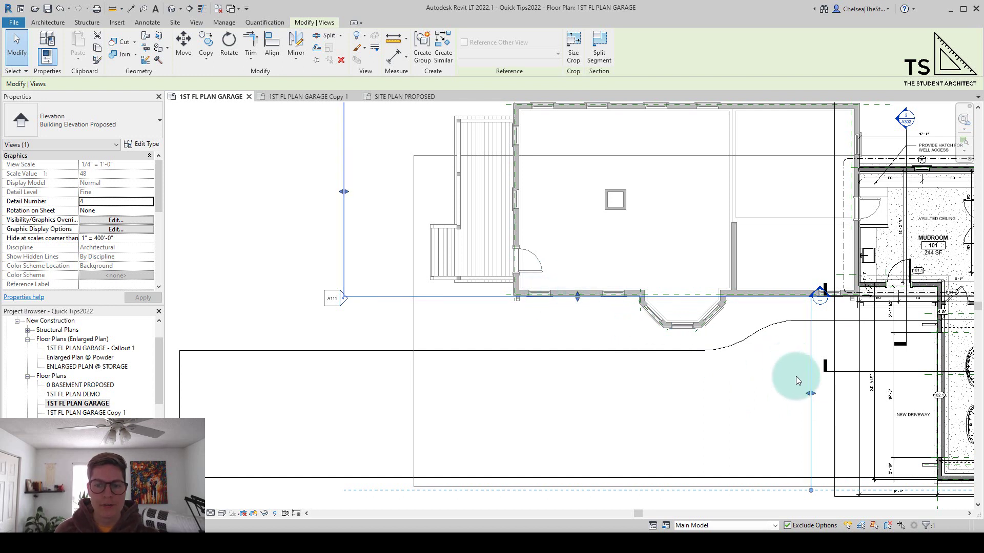
pyautogui.moveTo(811, 394)
pyautogui.mouseDown()
pyautogui.moveTo(843, 397)
pyautogui.moveTo(817, 397)
pyautogui.mouseUp()
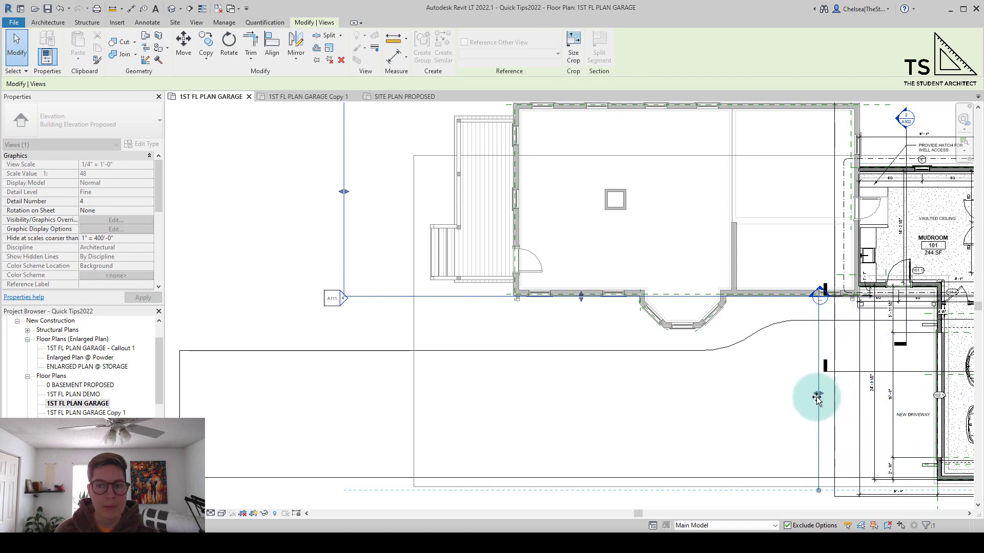
pyautogui.moveTo(344, 191)
pyautogui.mouseDown()
pyautogui.moveTo(400, 196)
pyautogui.moveTo(366, 193)
pyautogui.mouseUp()
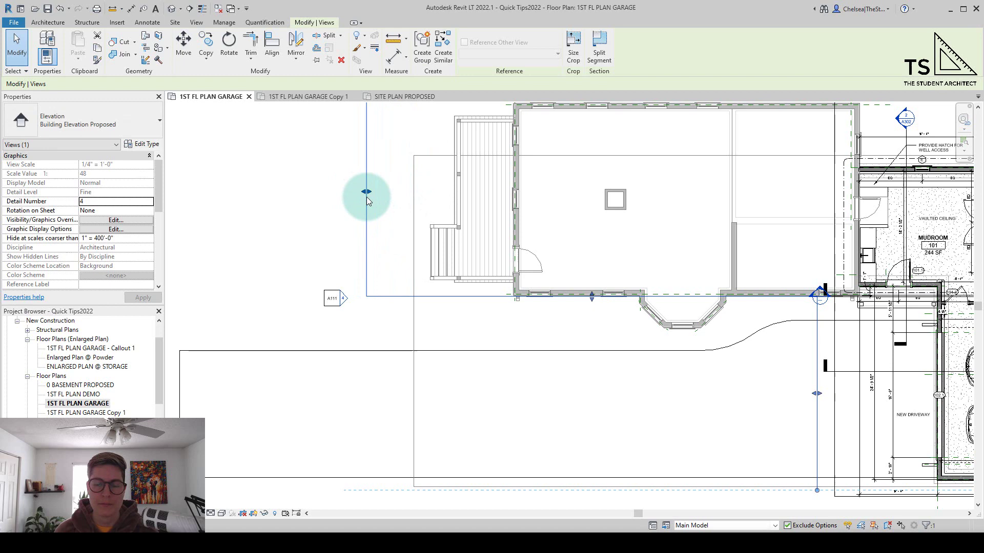
pyautogui.scroll(-2, 565, 397)
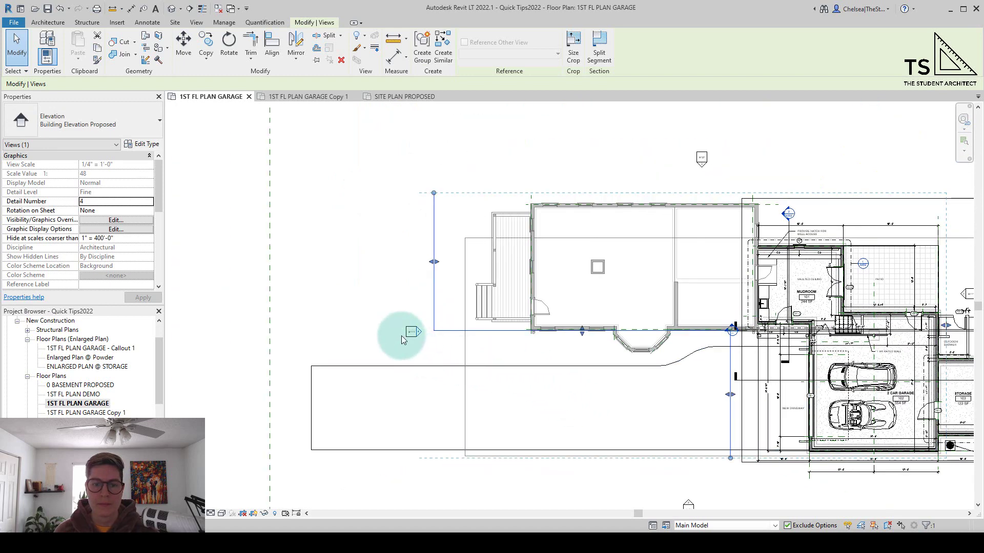
# Step: Open West Elevation Proposed from its marker, then undo and redo the last change
pyautogui.click(424, 338)
pyautogui.doubleClick(415, 332)
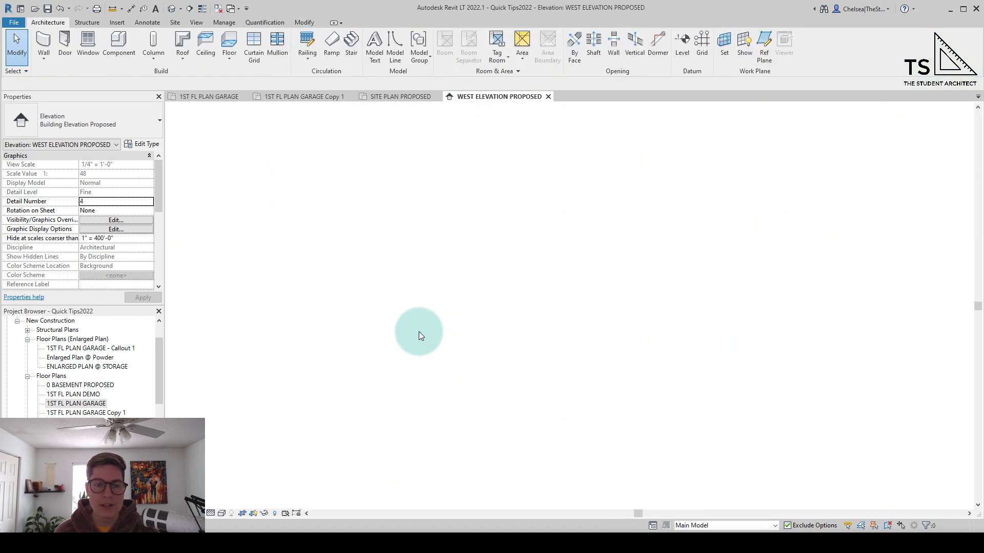
pyautogui.scroll(4, 722, 307)
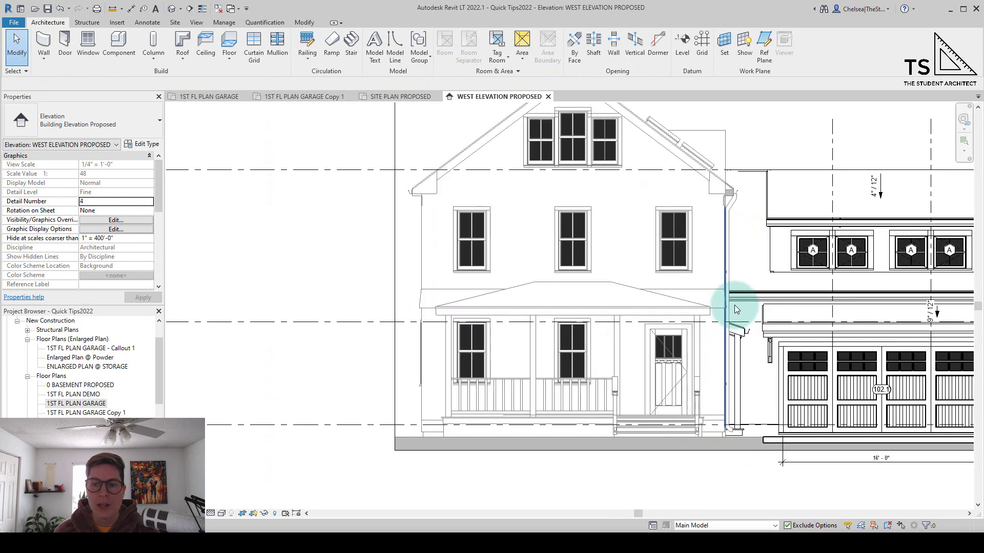
pyautogui.scroll(3, 738, 304)
pyautogui.scroll(-3, 712, 332)
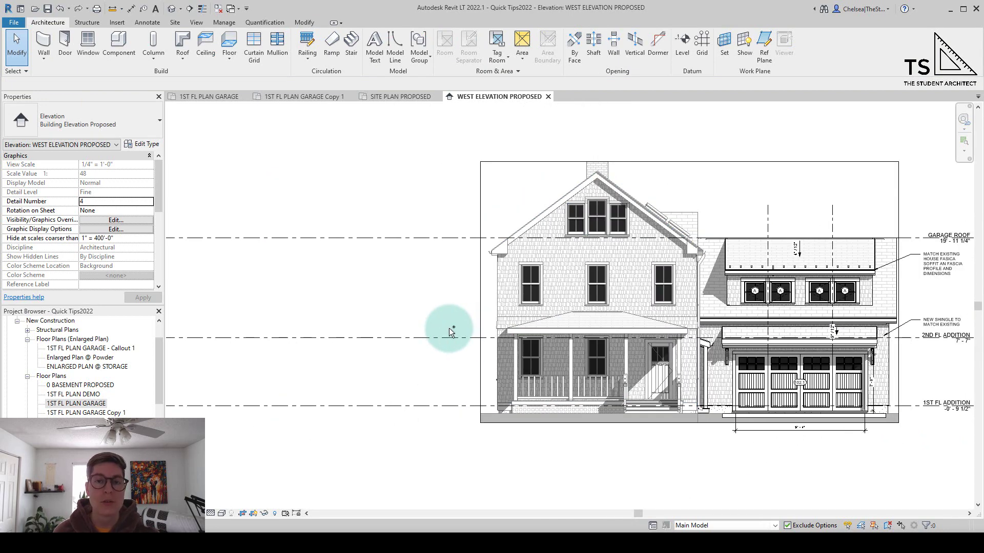
pyautogui.hotkey('ctrl', 'z')
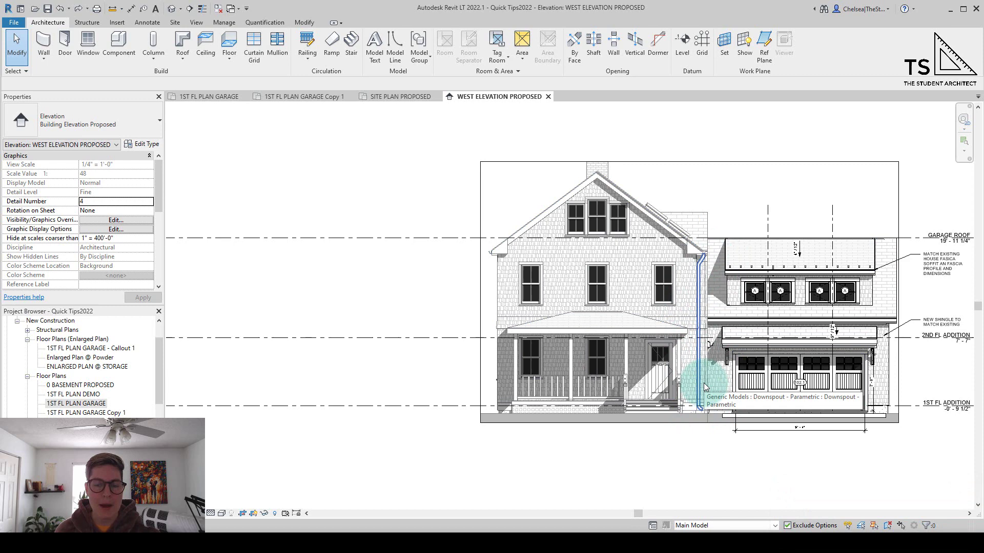
pyautogui.hotkey('ctrl', 'y')
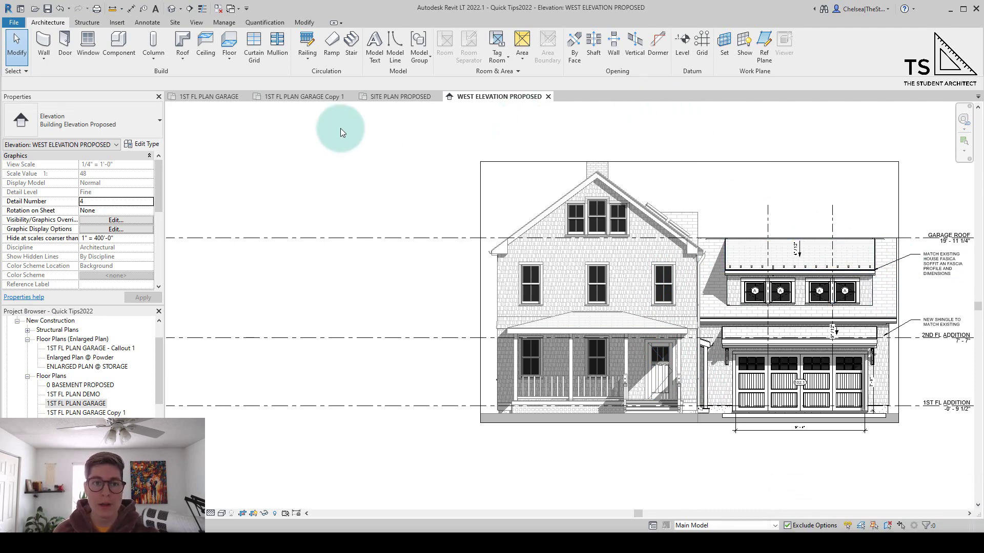
# Step: Close the Copy 1 and Site Plan views and zoom the garage plan to fit with ZF
pyautogui.click(209, 96)
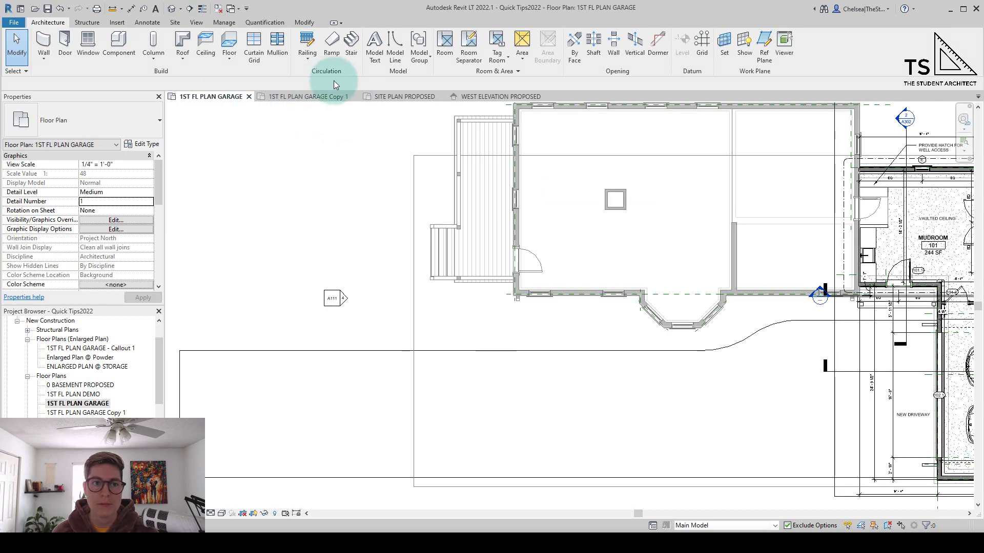
pyautogui.click(352, 95)
pyautogui.click(337, 96)
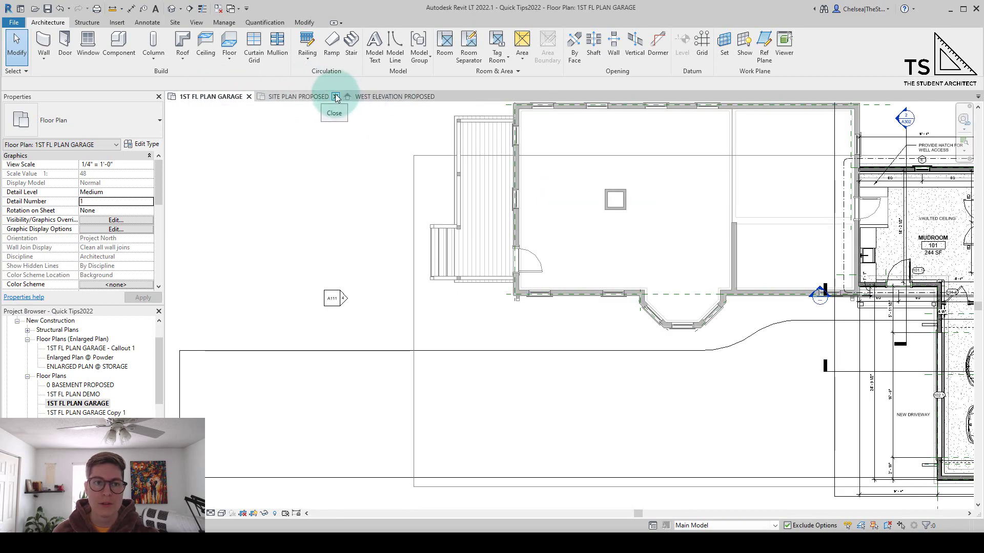
pyautogui.press('z')
pyautogui.press('f')
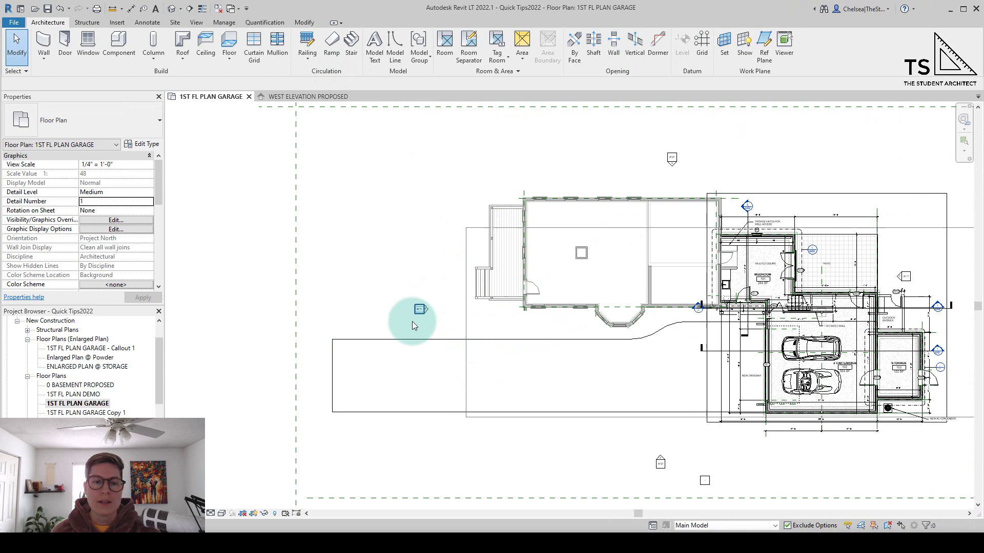
pyautogui.scroll(5, 426, 310)
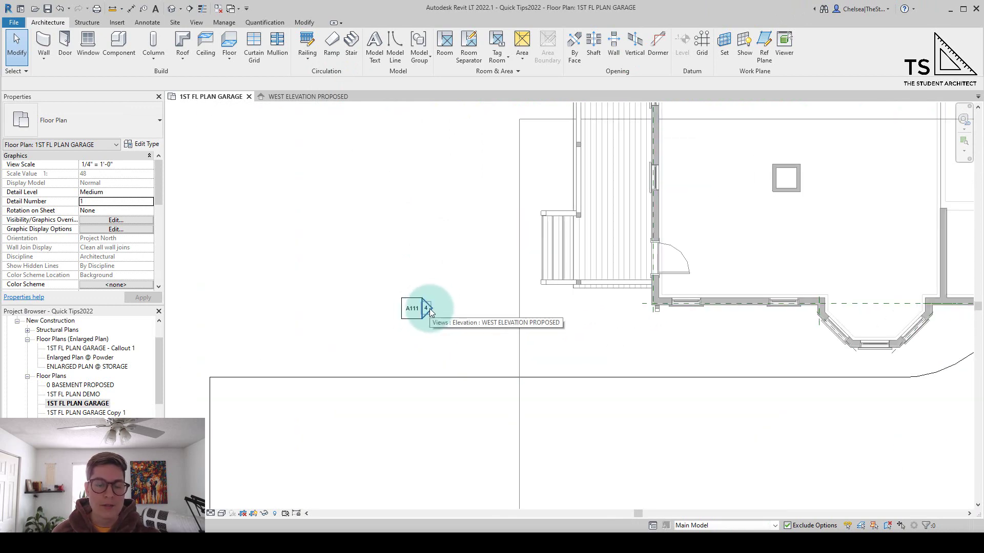
# Step: Drag the jogged west elevation segment back west into line with the rest of the cut line
pyautogui.click(429, 308)
pyautogui.scroll(-5, 430, 308)
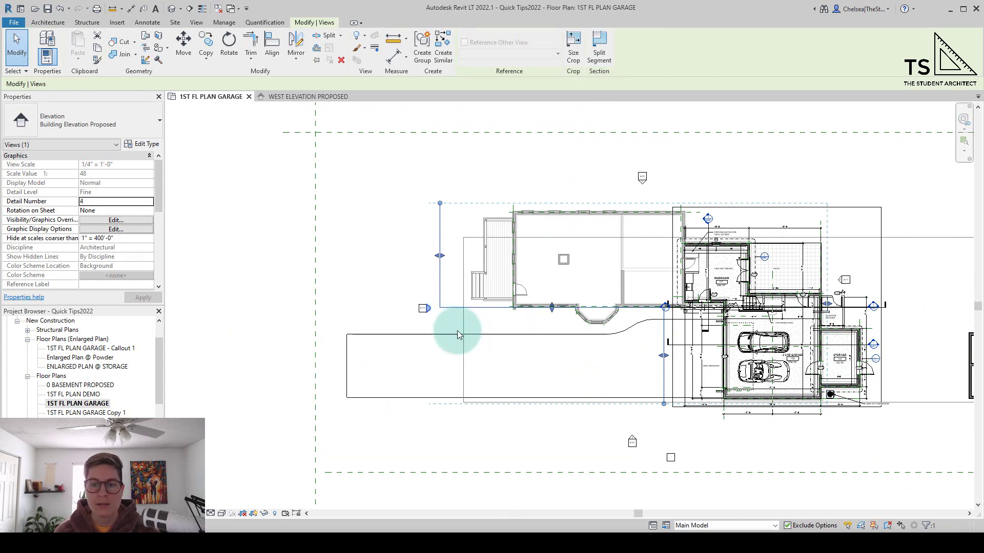
pyautogui.moveTo(663, 356)
pyautogui.mouseDown()
pyautogui.moveTo(442, 339)
pyautogui.moveTo(477, 338)
pyautogui.mouseUp()
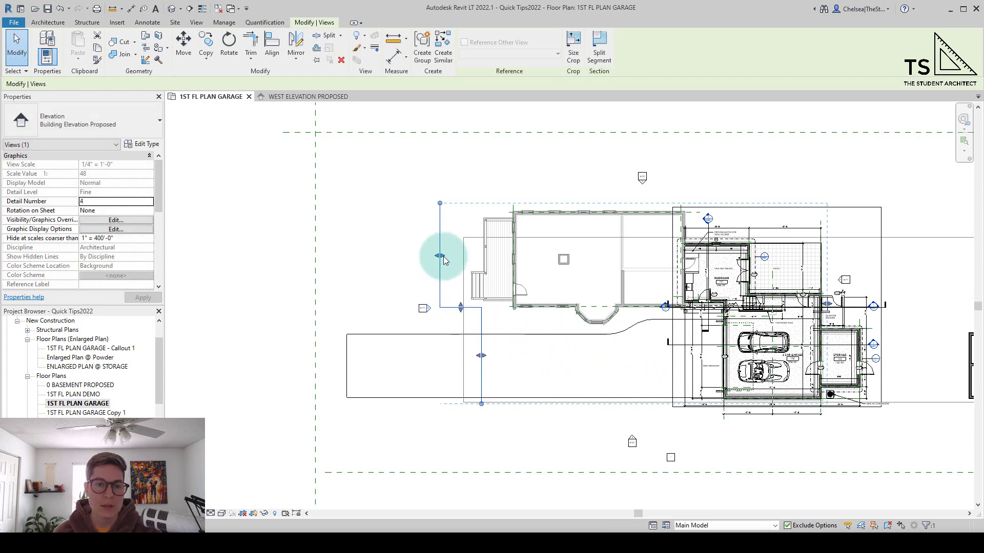
pyautogui.moveTo(477, 261); pyautogui.dragTo(445, 262)
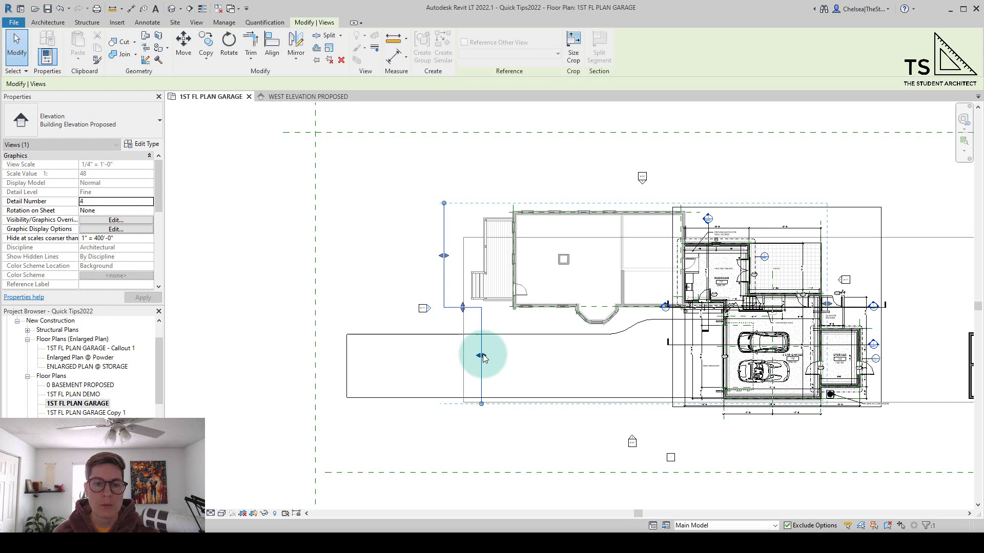